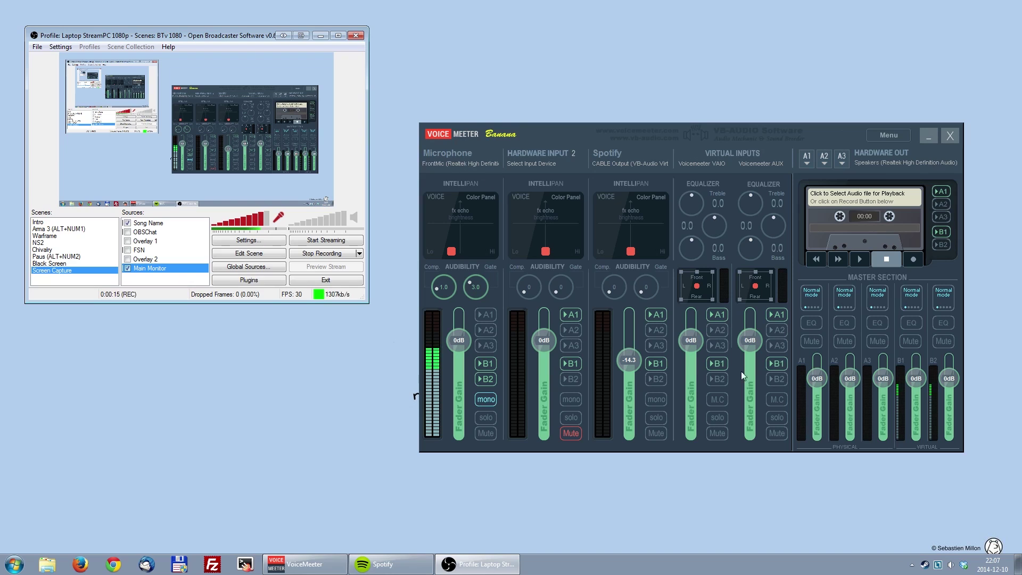
Step: Review the recording devices in the Windows Sound settings and close the dialog
{"action": "right_click", "coordinate": [951, 565]}
{"action": "left_click", "coordinate": [954, 531]}
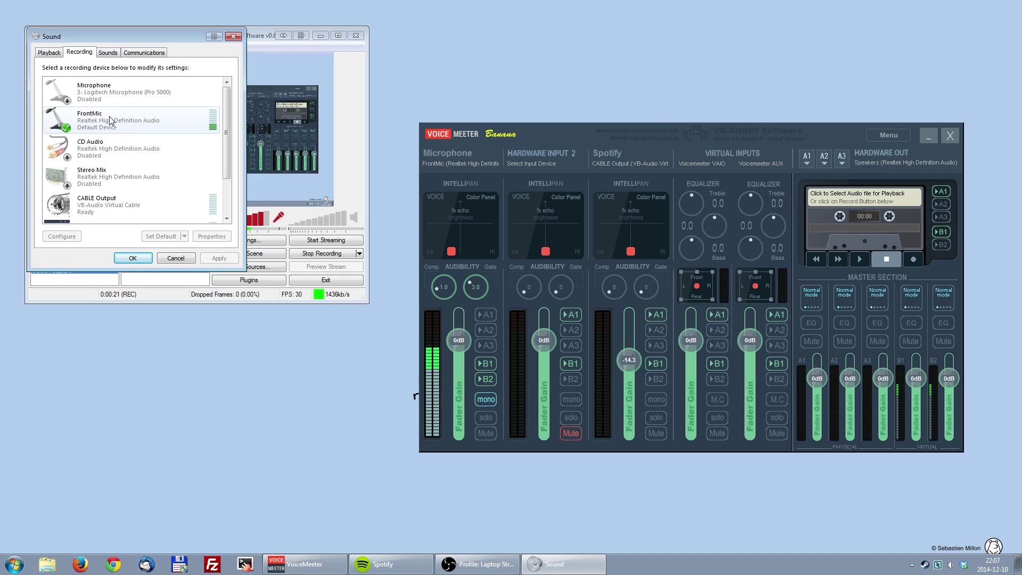
{"action": "left_click", "coordinate": [234, 36]}
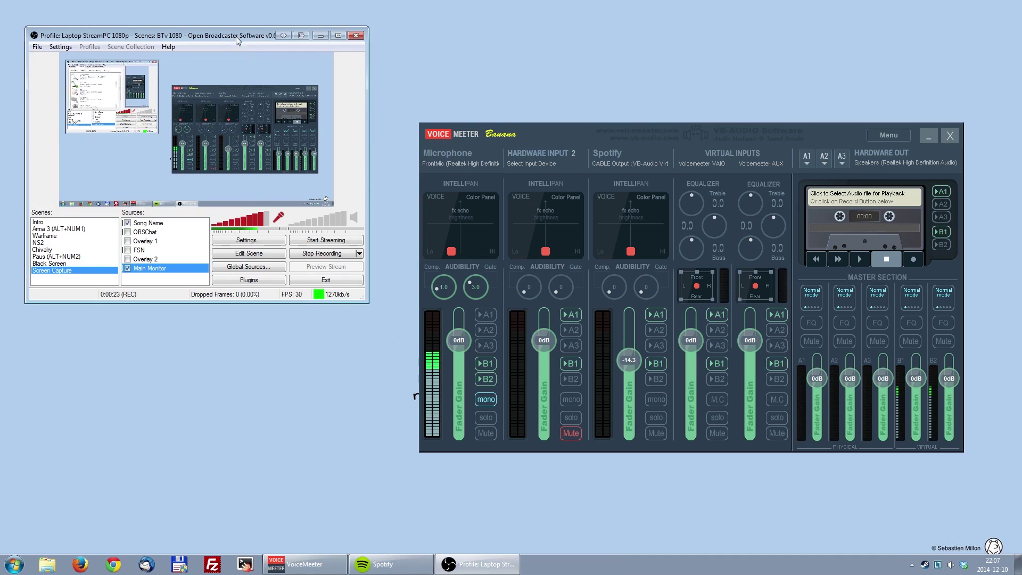
Step: Assign WDM: FrontMic (Realtek High Definition Audio) as the input device of the Microphone strip in VoiceMeeter
{"action": "left_click", "coordinate": [465, 158]}
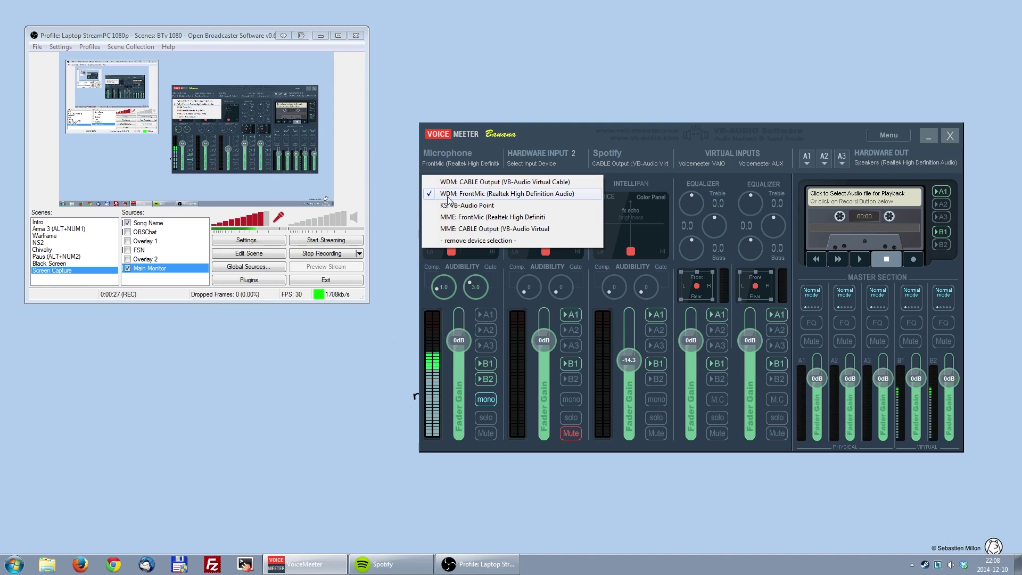
{"action": "left_click", "coordinate": [489, 195]}
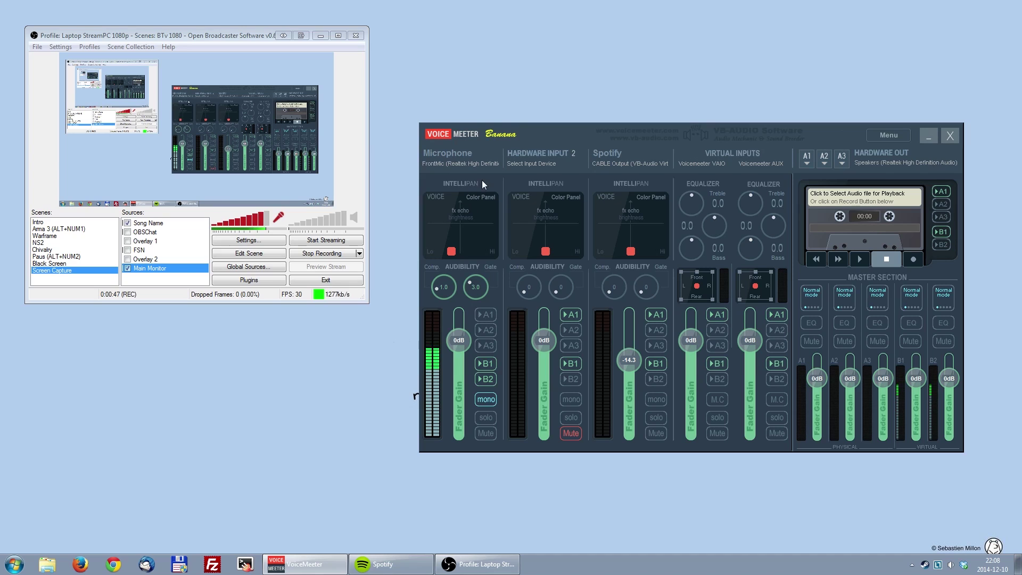
{"action": "left_click", "coordinate": [464, 162]}
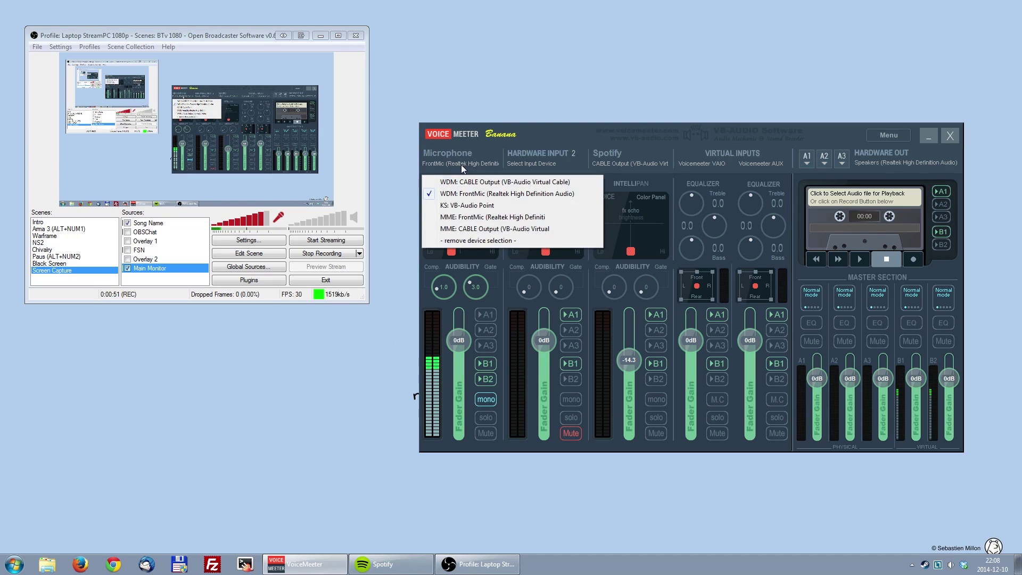
{"action": "left_click", "coordinate": [556, 120]}
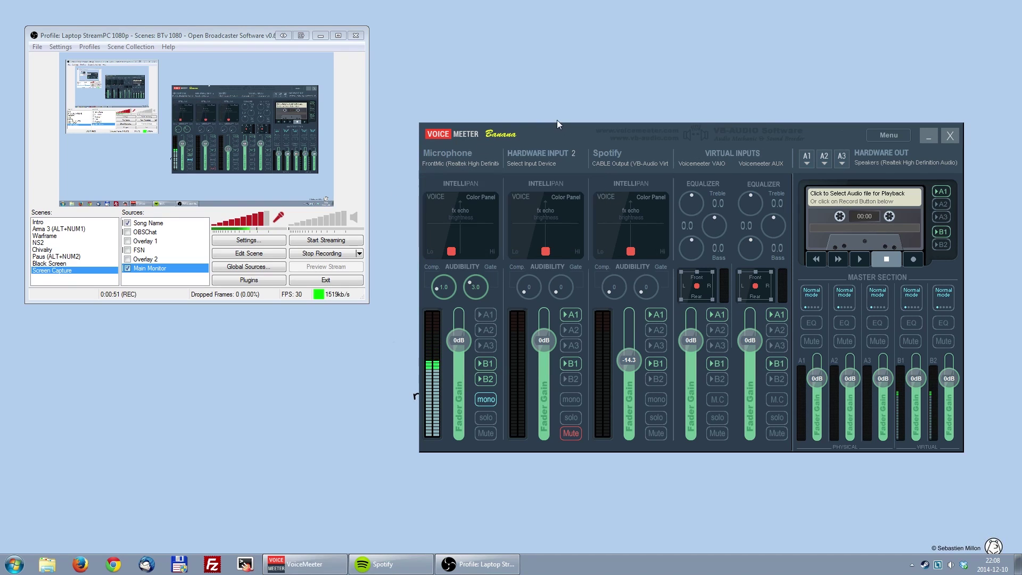
Step: Switch the Microphone strip's IntelliPan to the 3D Panel and back, and try a slight fader boost before resetting it to 0 dB
{"action": "right_click", "coordinate": [462, 229]}
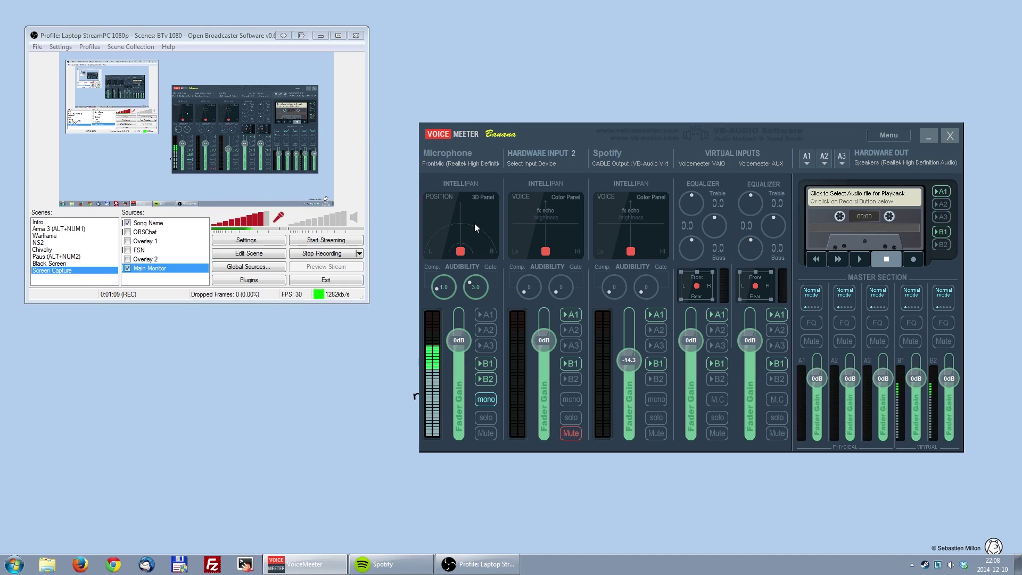
{"action": "right_click", "coordinate": [473, 224]}
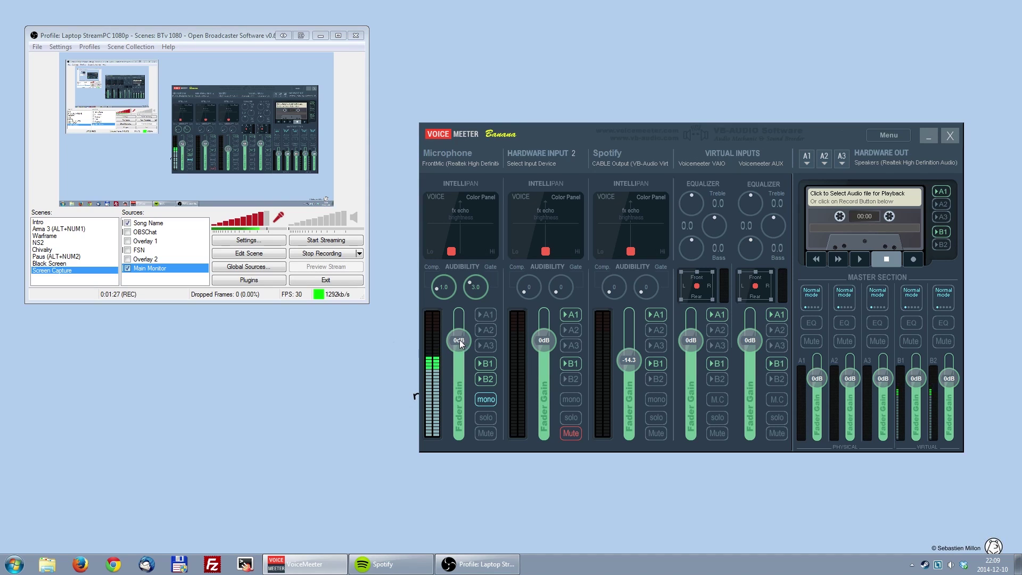
{"action": "mouse_move", "coordinate": [459, 338]}
{"action": "left_mouse_down"}
{"action": "mouse_move", "coordinate": [461, 347]}
{"action": "mouse_move", "coordinate": [462, 337]}
{"action": "left_mouse_up"}
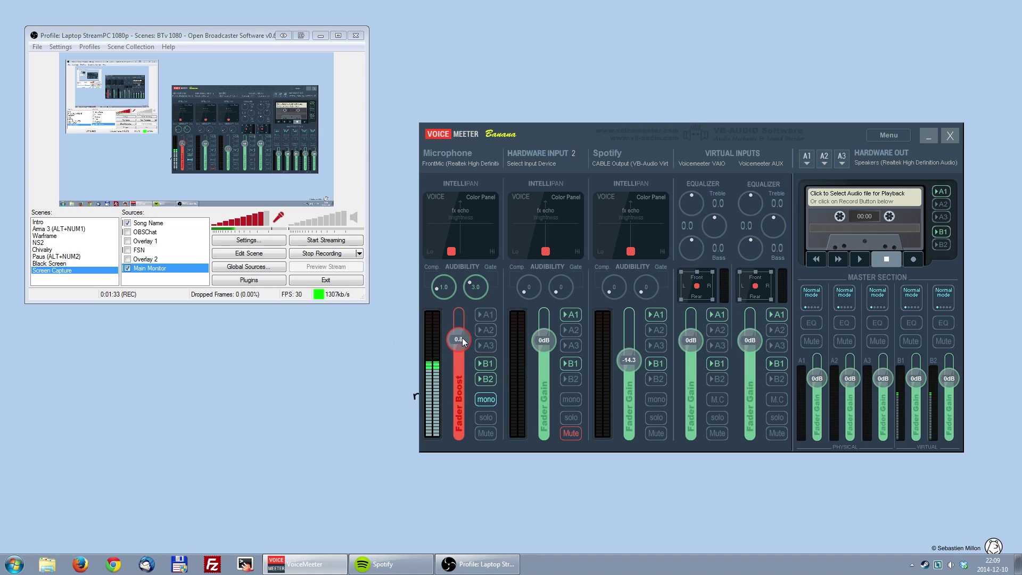
{"action": "double_click", "coordinate": [457, 339]}
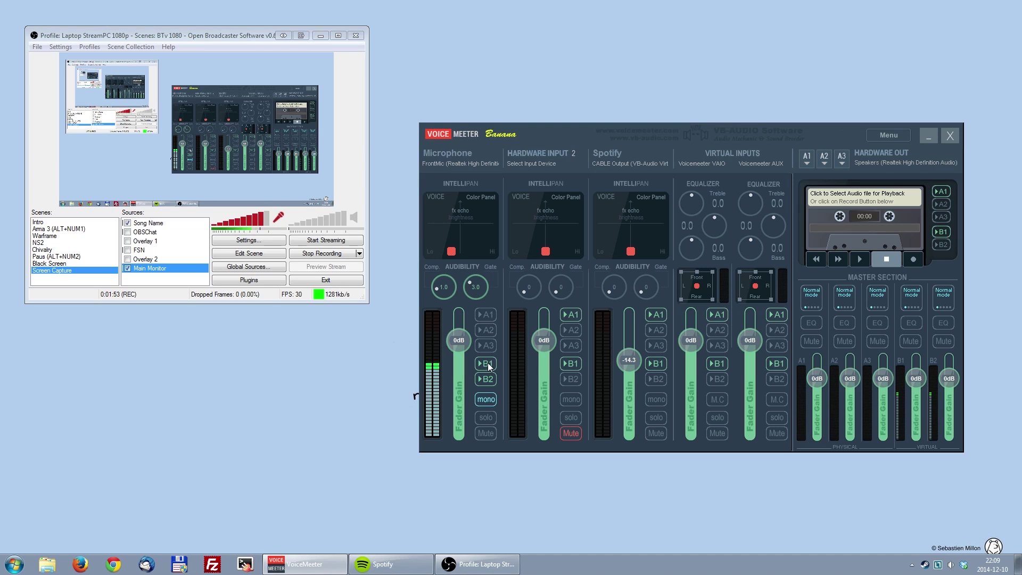
{"action": "left_click", "coordinate": [486, 400]}
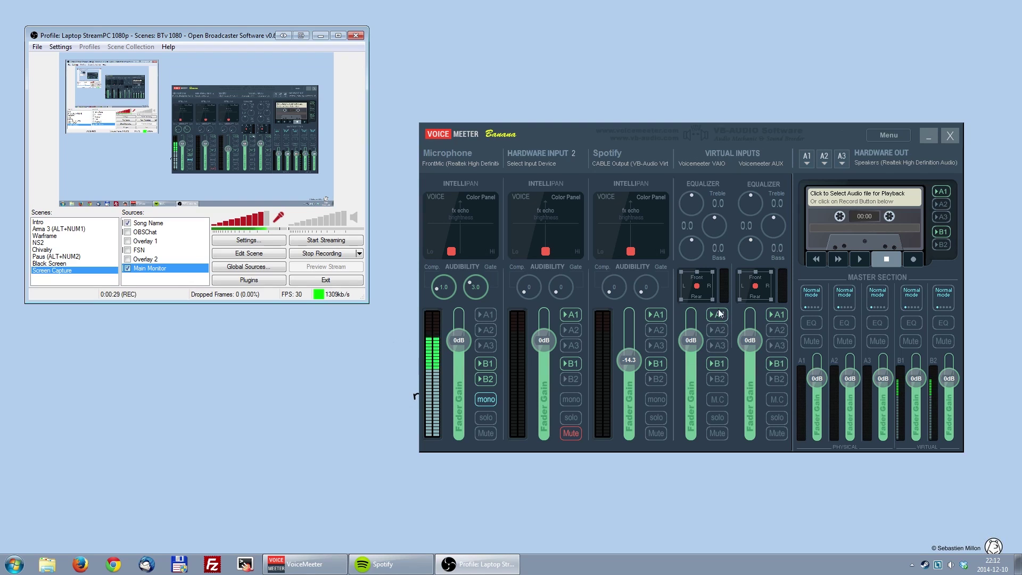
{"action": "left_click", "coordinate": [717, 364]}
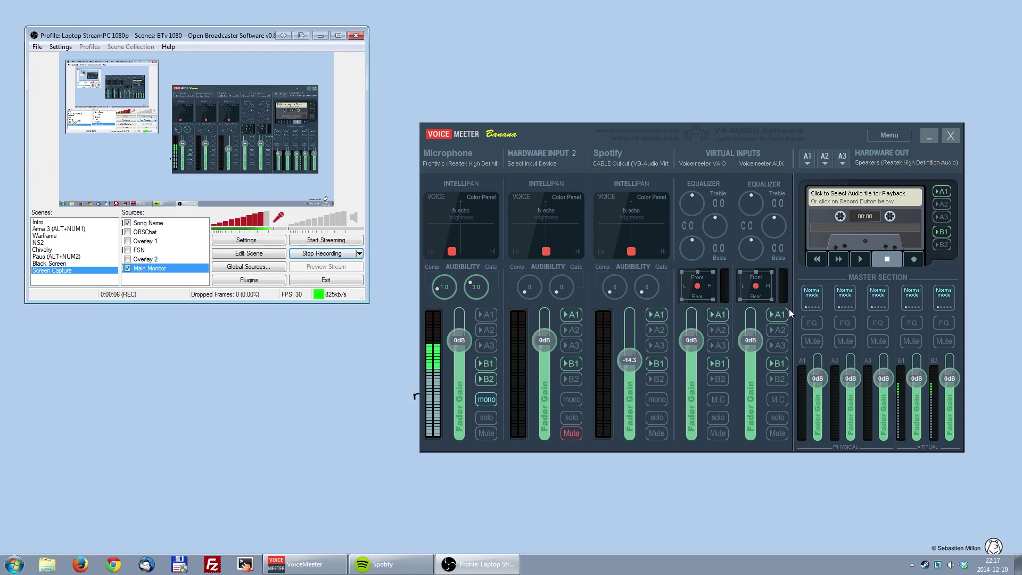
Step: Review the output devices available for hardware out A1 without changing the selection
{"action": "left_click", "coordinate": [808, 158]}
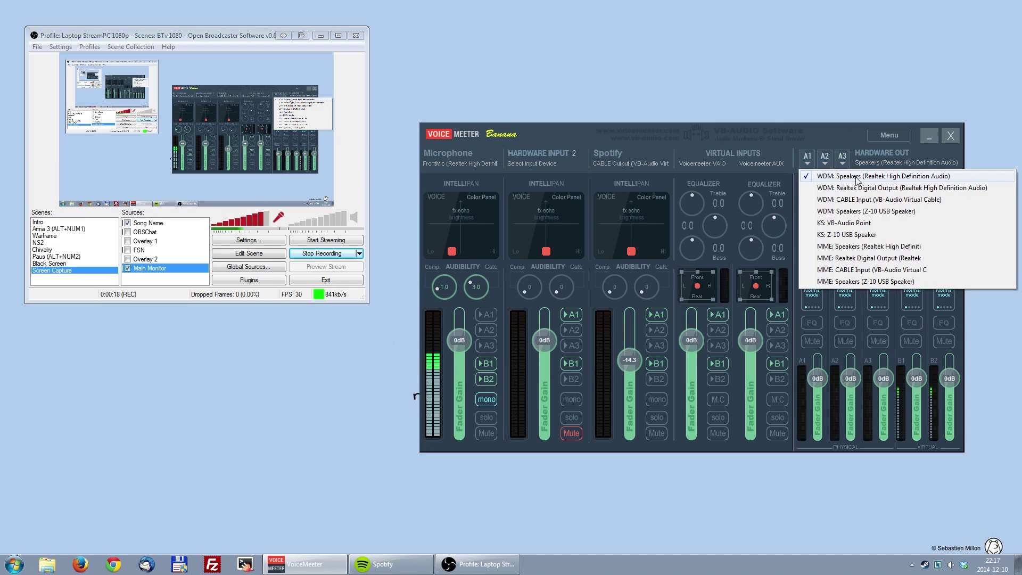
{"action": "left_click", "coordinate": [853, 135]}
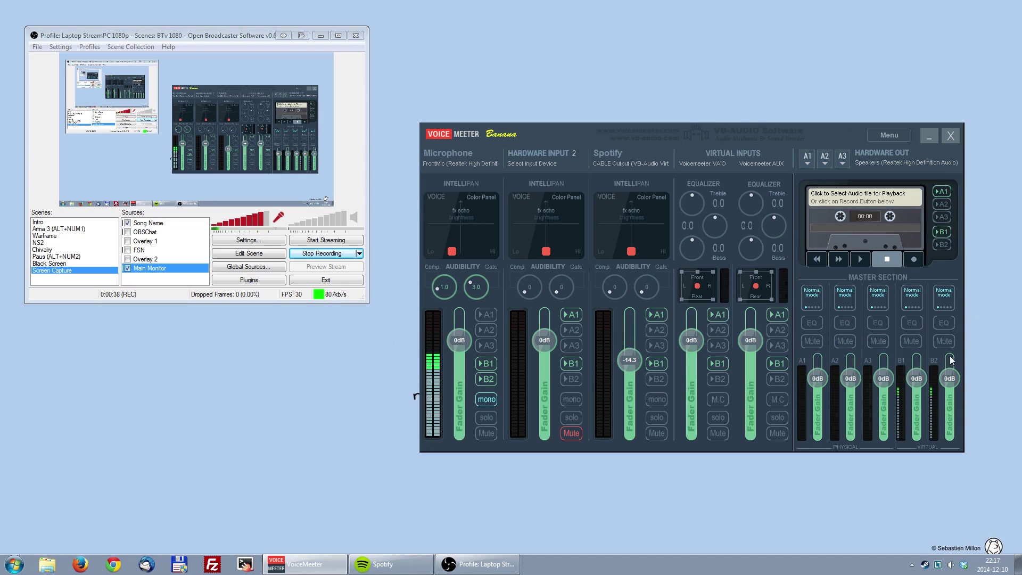
Step: Open the equalizer of master bus A1, examine its bands and close it
{"action": "left_click", "coordinate": [817, 324]}
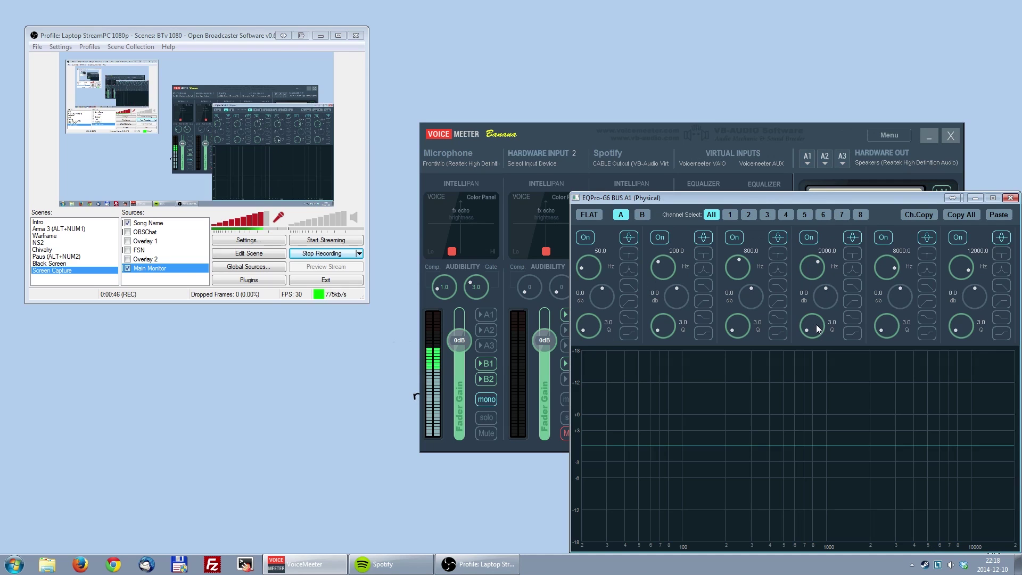
{"action": "left_click_drag", "start_coordinate": [779, 193], "coordinate": [718, 152]}
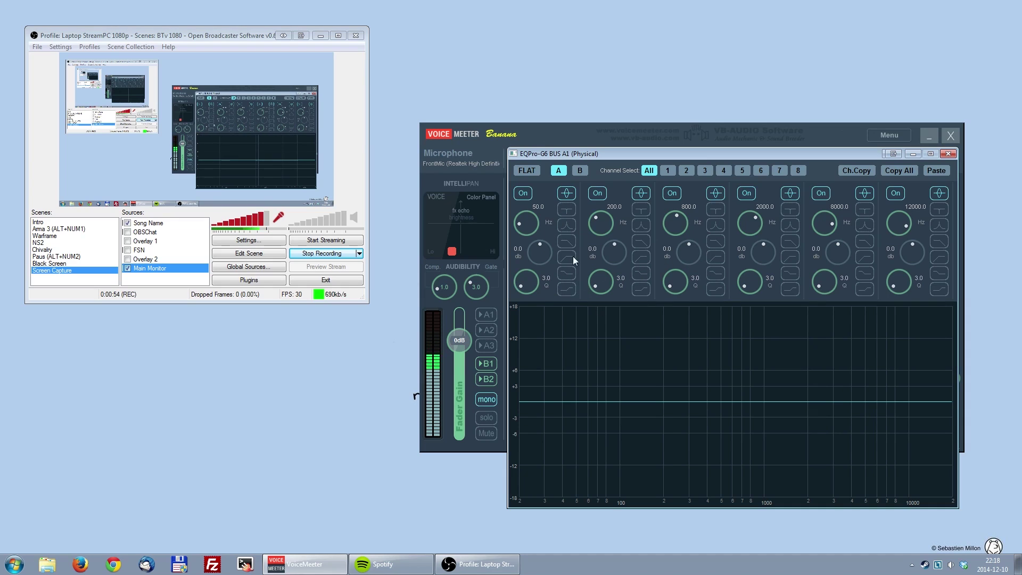
{"action": "left_click", "coordinate": [948, 154]}
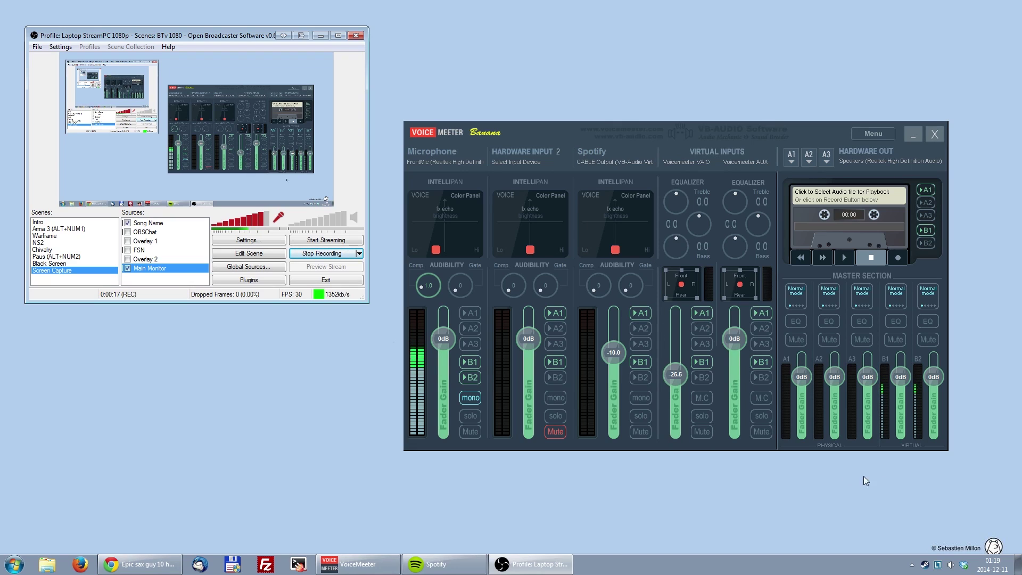
Step: Review the playback devices in the Windows Sound settings, including VoiceMeeter Input, and cancel the dialog
{"action": "right_click", "coordinate": [951, 569]}
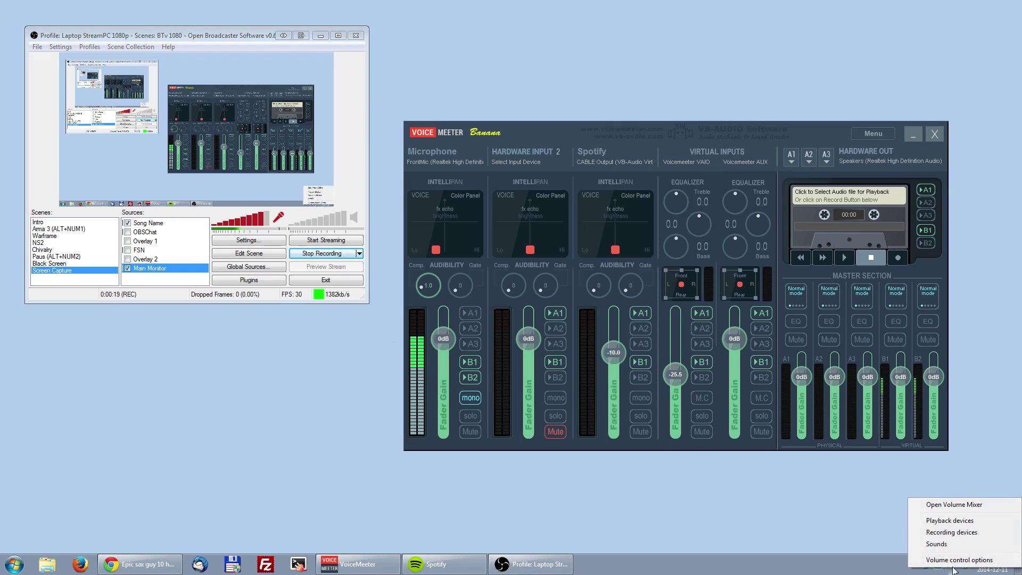
{"action": "left_click", "coordinate": [950, 521]}
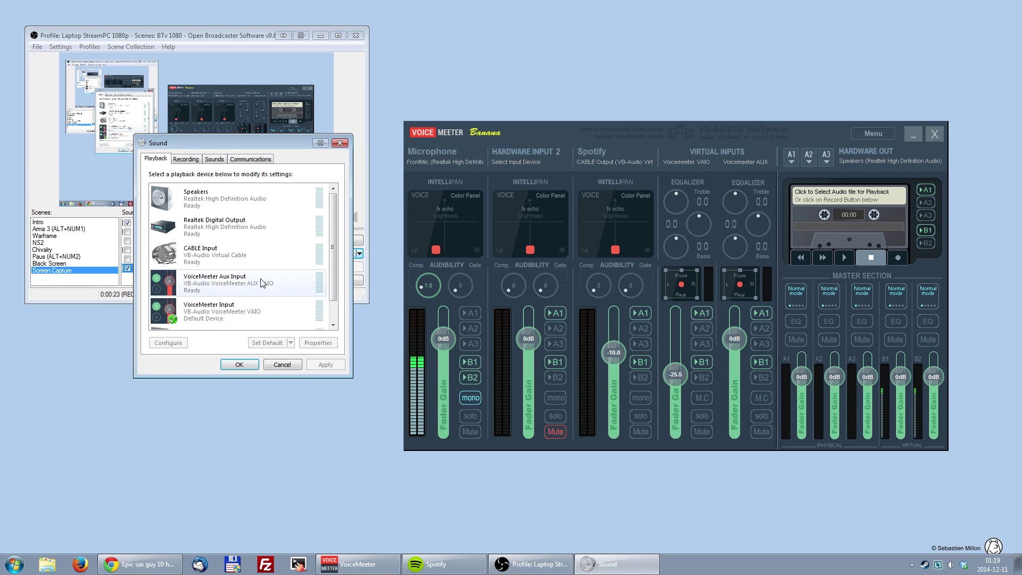
{"action": "scroll", "coordinate": [253, 276], "scroll_direction": "down", "scroll_amount": 1}
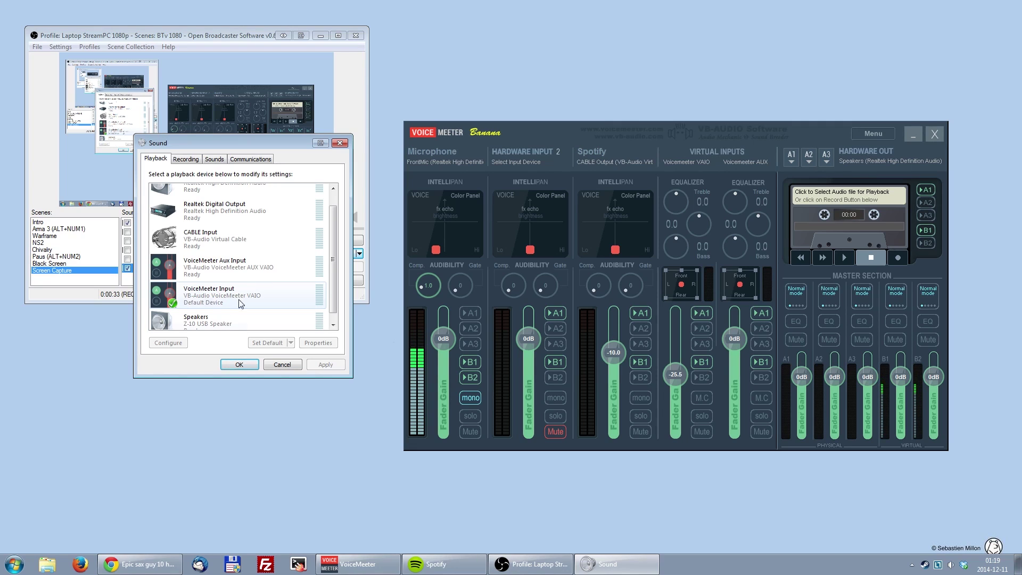
{"action": "left_click", "coordinate": [282, 365]}
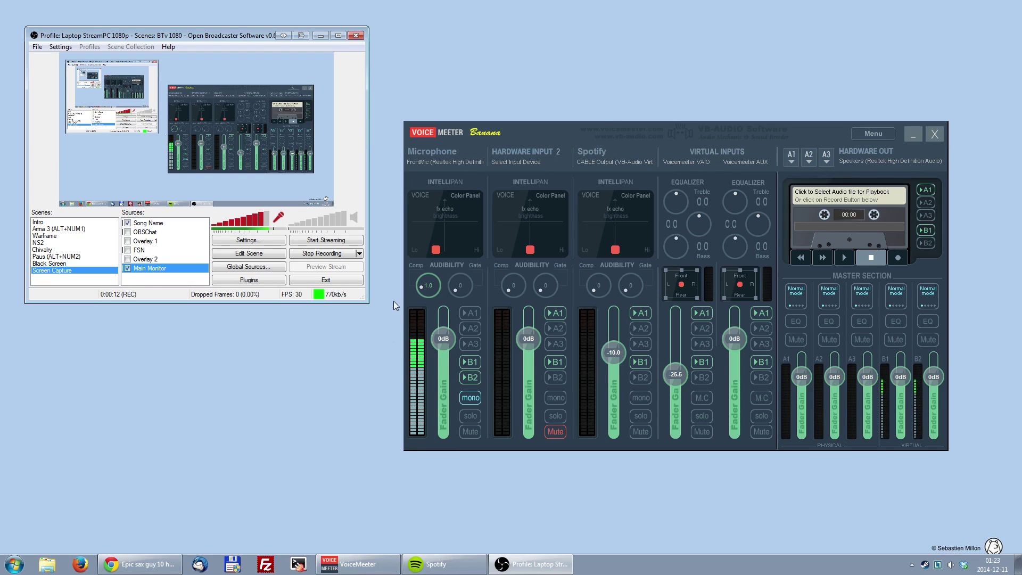
Step: Review the desktop and microphone device choices in Open Broadcaster Software's audio settings, reselect VoiceMeeter Output for the microphone, and cancel
{"action": "left_click", "coordinate": [260, 244]}
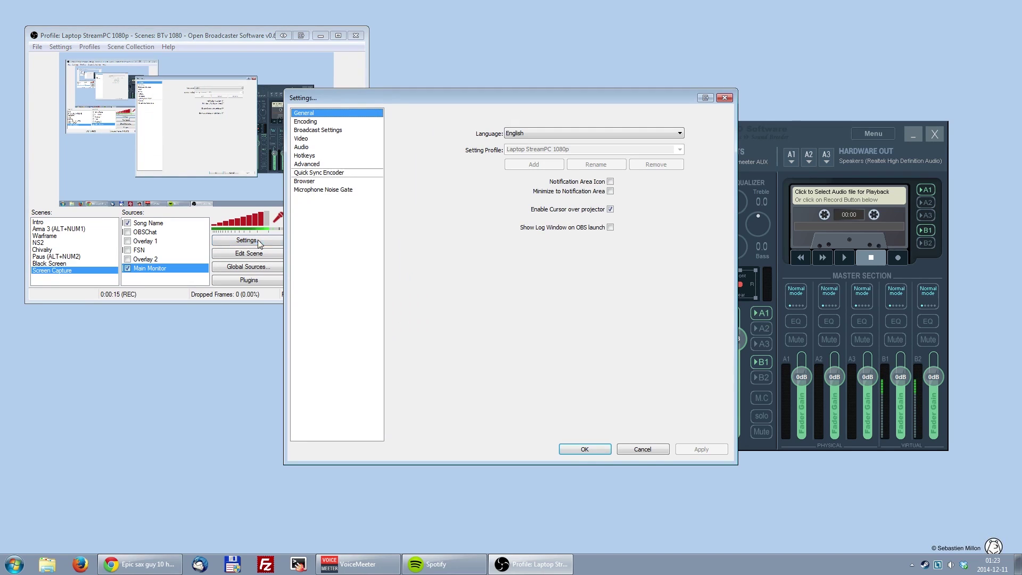
{"action": "left_click", "coordinate": [314, 148]}
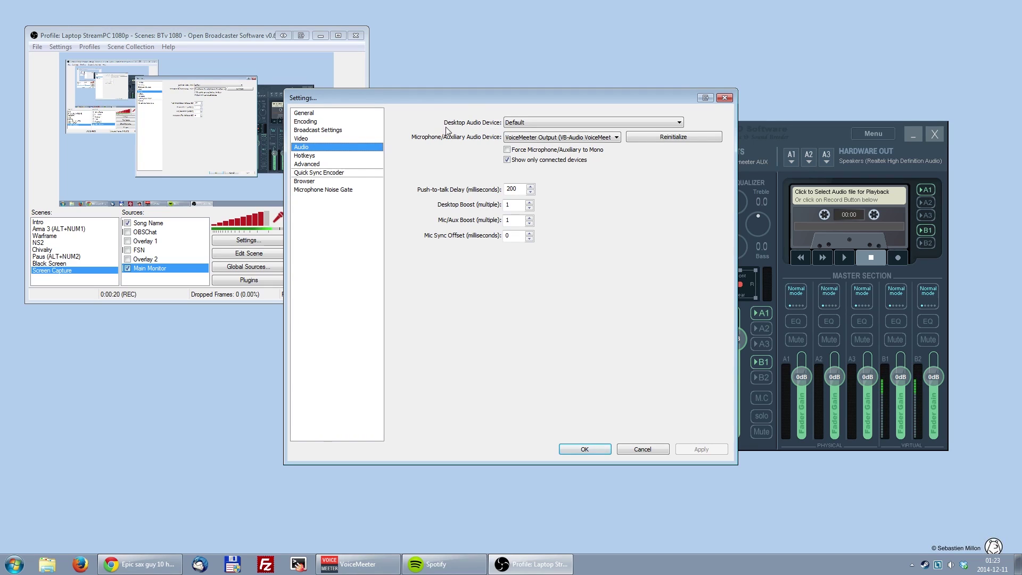
{"action": "left_click", "coordinate": [534, 123]}
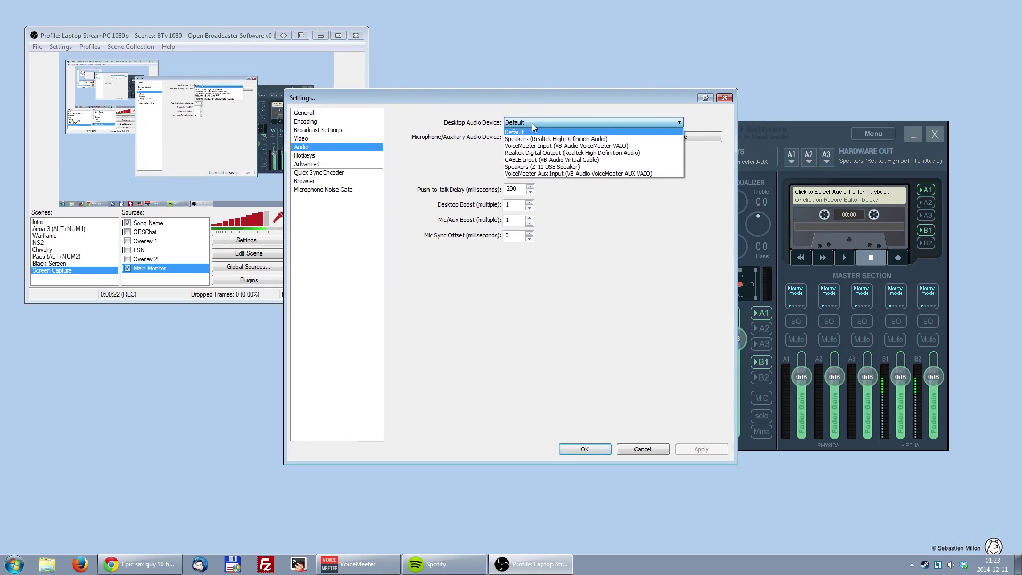
{"action": "left_click", "coordinate": [534, 123]}
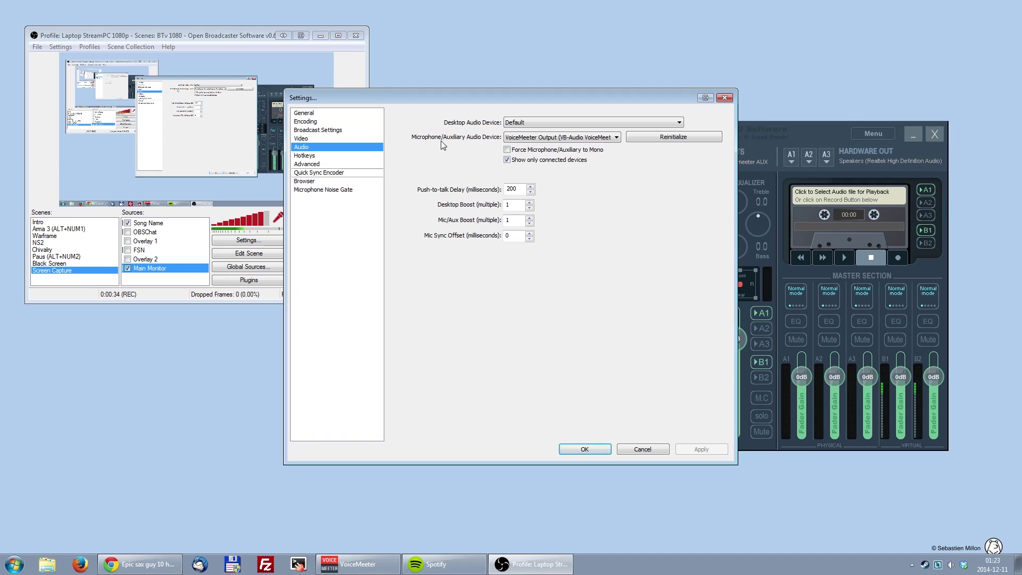
{"action": "left_click", "coordinate": [537, 139]}
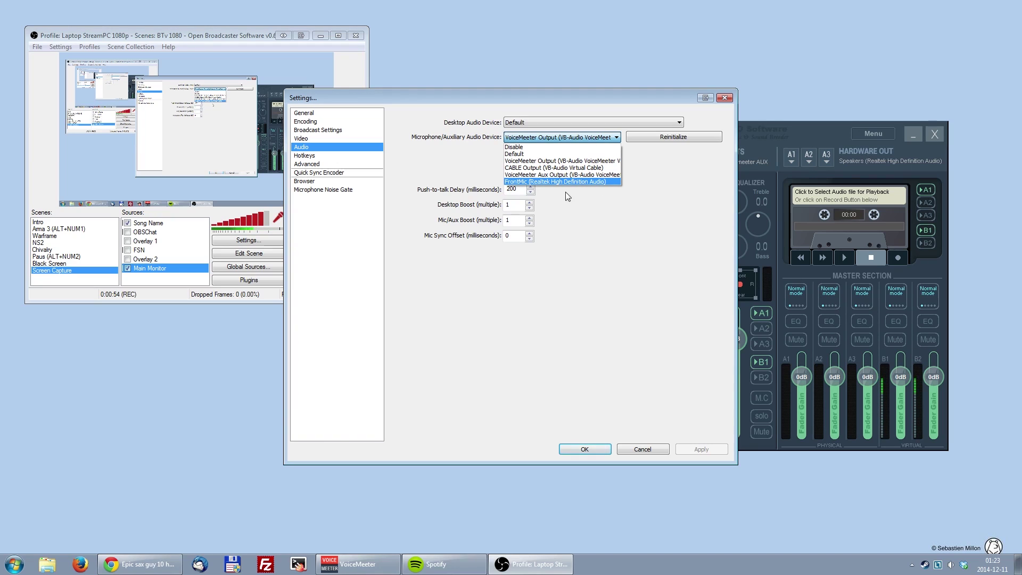
{"action": "left_click", "coordinate": [559, 161]}
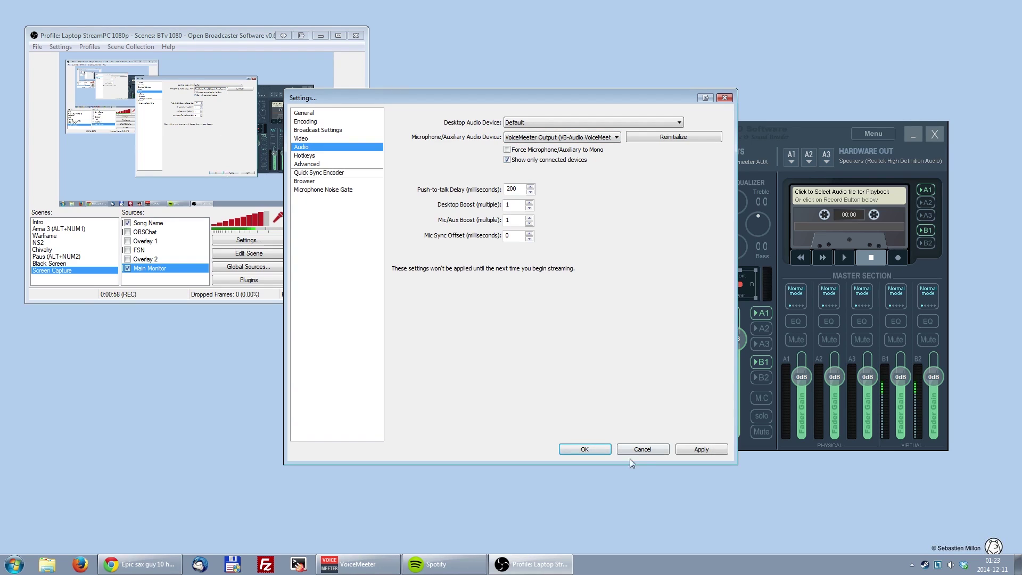
{"action": "left_click", "coordinate": [646, 452]}
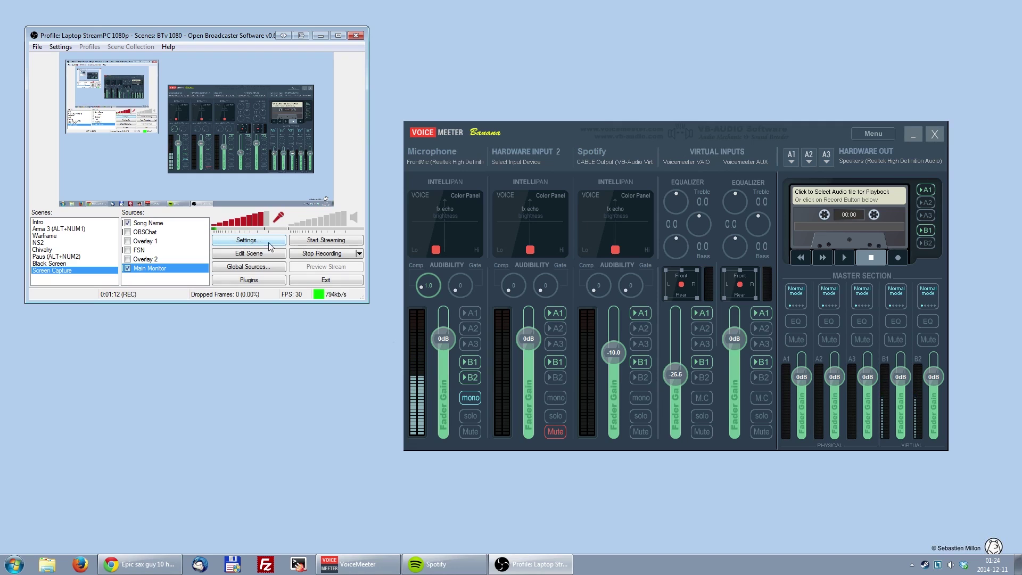
{"action": "left_click", "coordinate": [330, 254]}
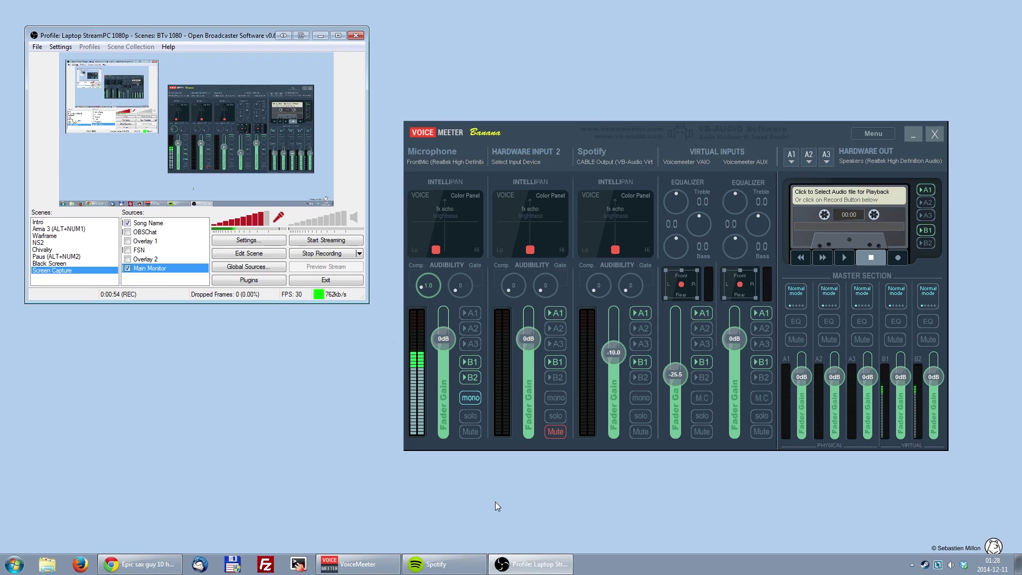
Step: Switch to Spotify and open the Equalify equalizer panel to examine its bands
{"action": "left_click", "coordinate": [469, 563]}
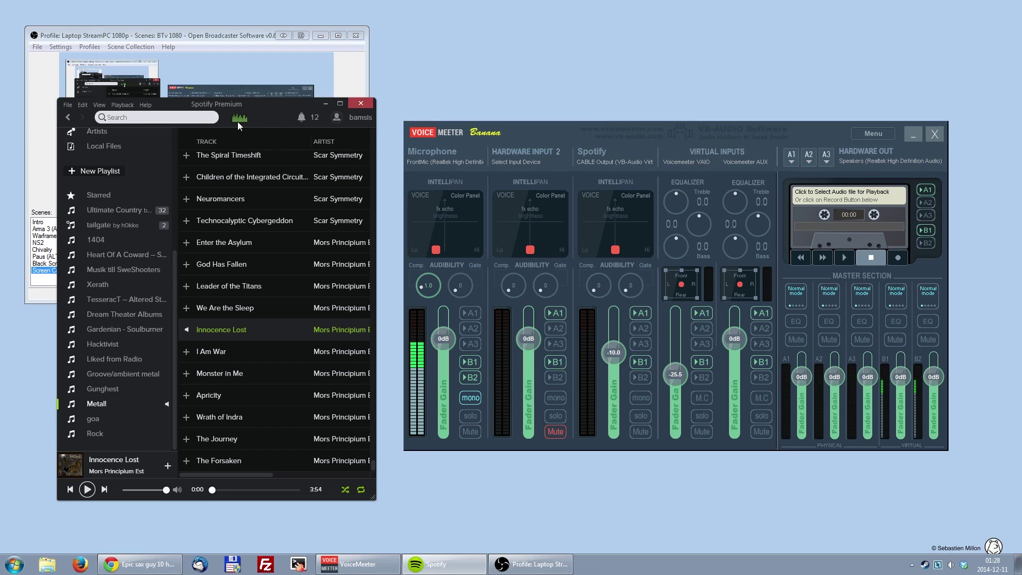
{"action": "mouse_move", "coordinate": [238, 121]}
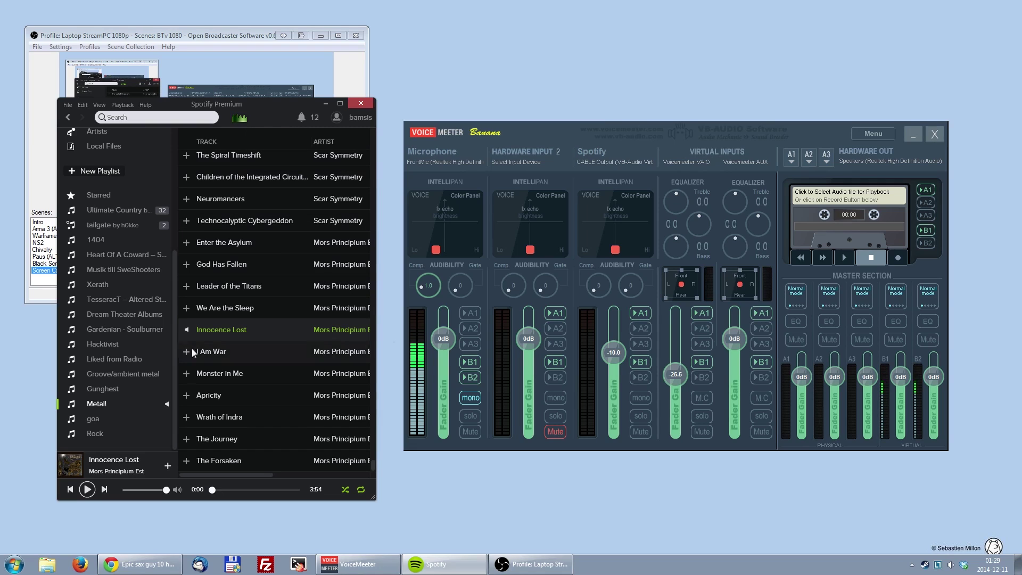
{"action": "left_click", "coordinate": [241, 119]}
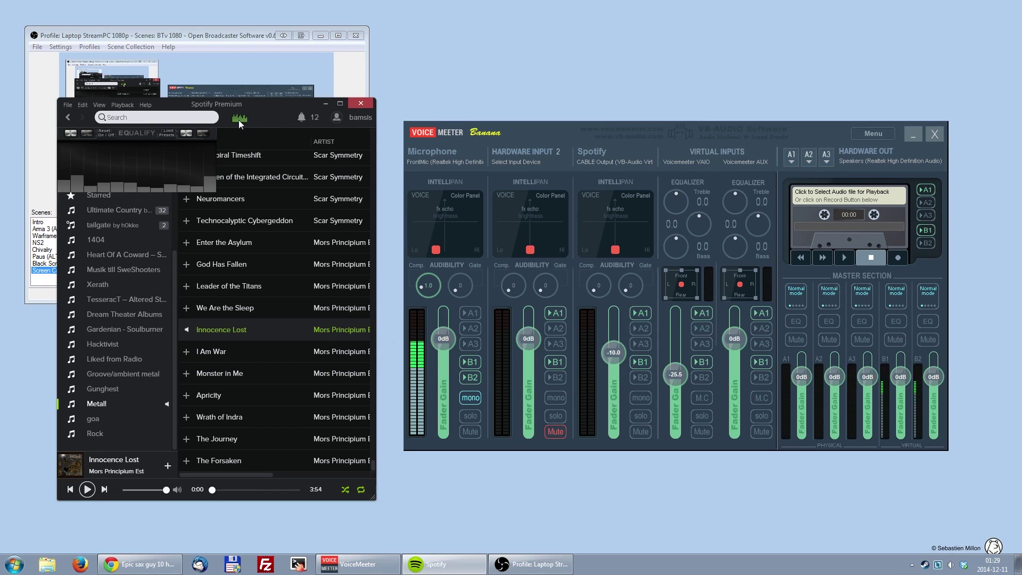
{"action": "mouse_move", "coordinate": [109, 157]}
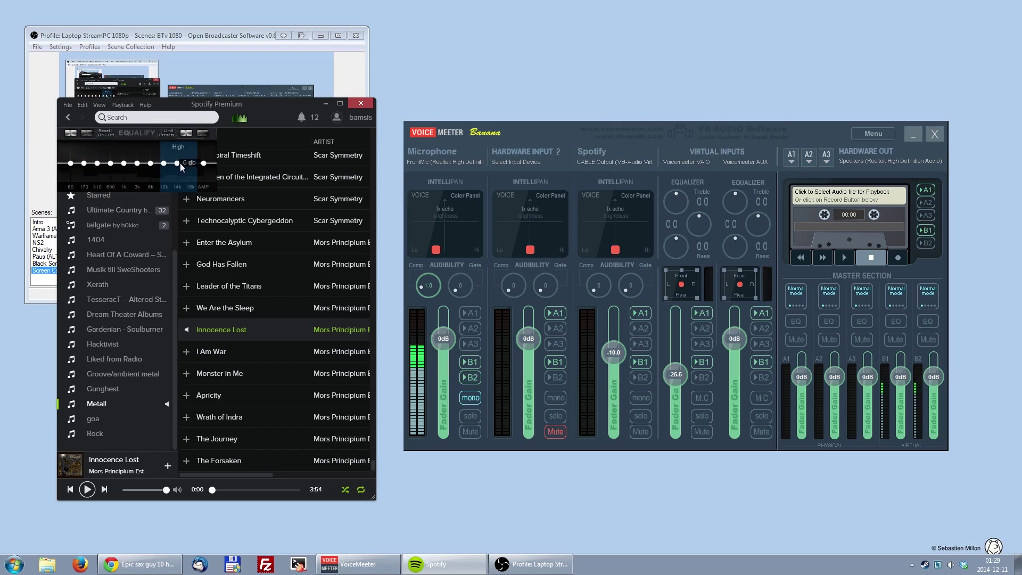
Step: Review the output devices available for Spotify in Equalify's sound device settings, then close them and the equalizer without changing the selection
{"action": "left_click", "coordinate": [142, 133]}
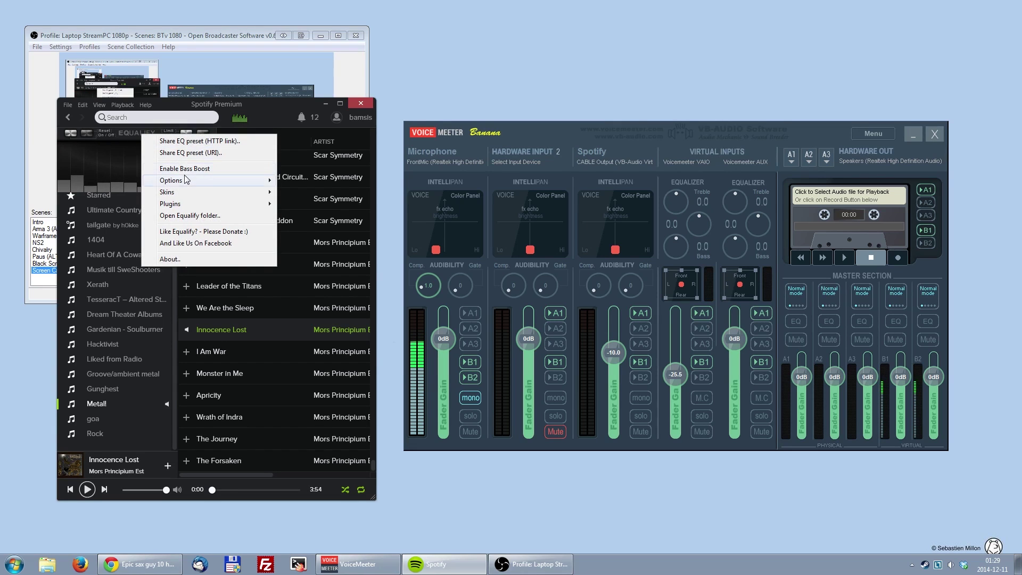
{"action": "mouse_move", "coordinate": [184, 180]}
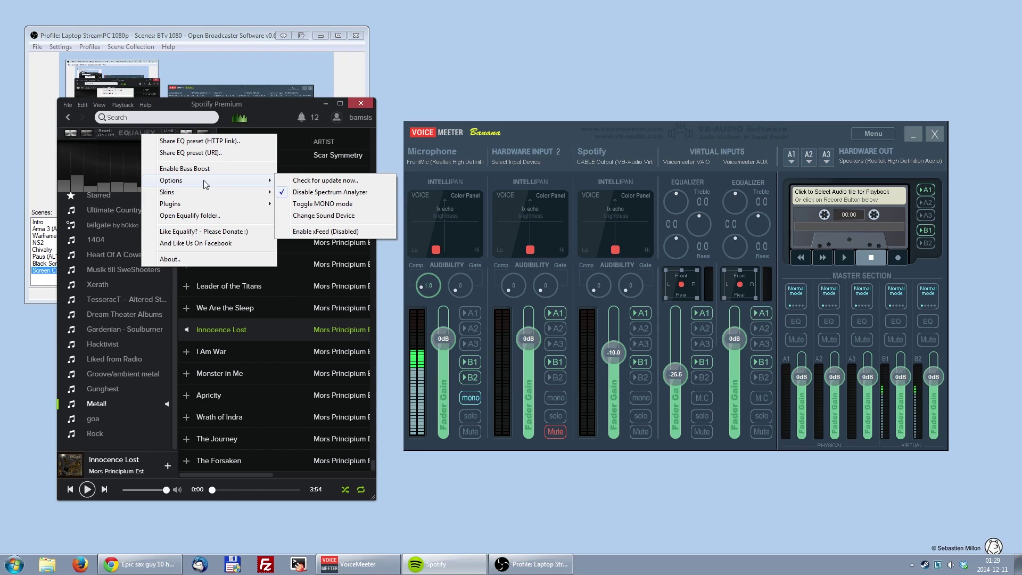
{"action": "left_click", "coordinate": [330, 216]}
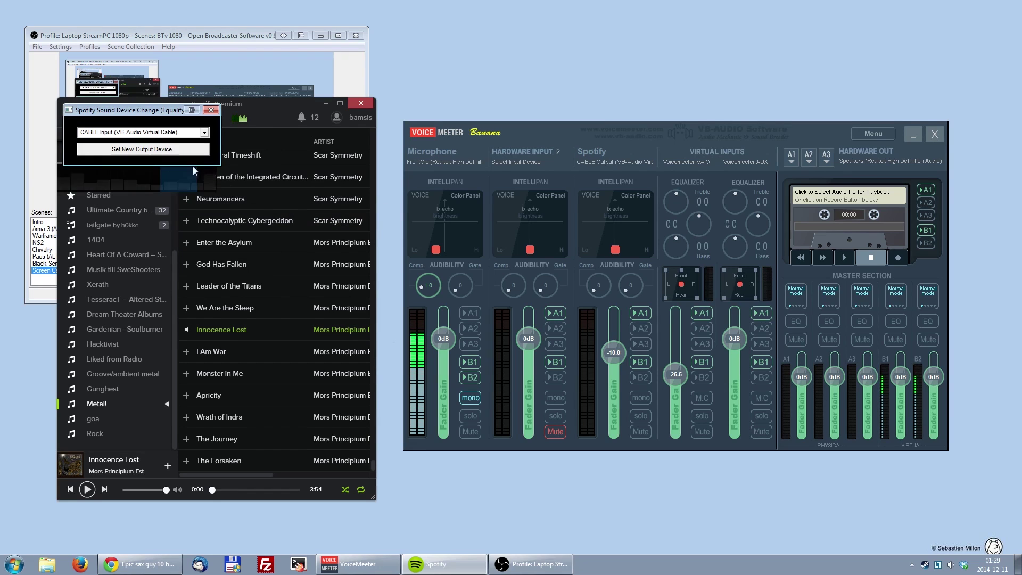
{"action": "left_click", "coordinate": [205, 133]}
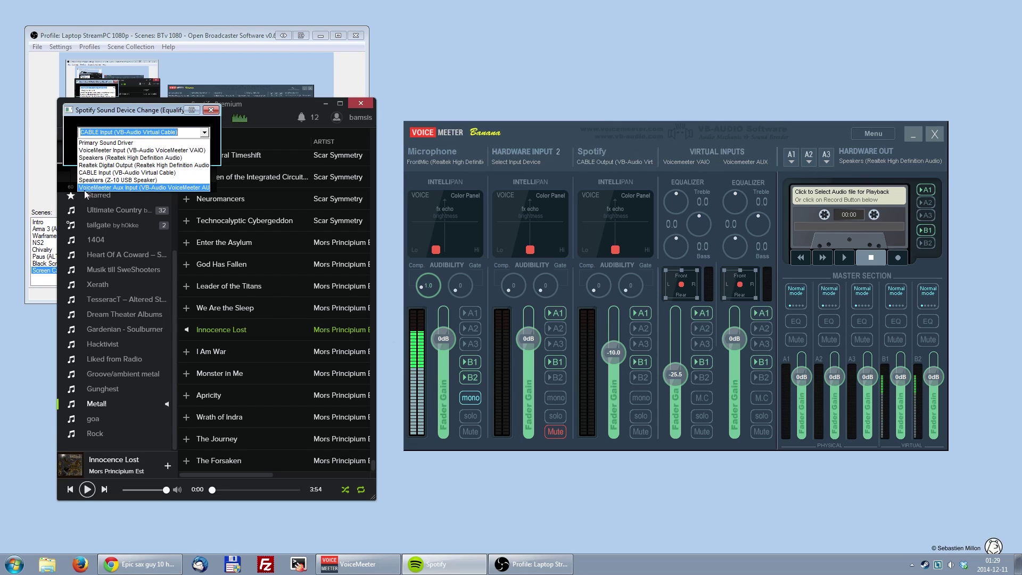
{"action": "left_click", "coordinate": [137, 113]}
{"action": "left_click", "coordinate": [213, 113]}
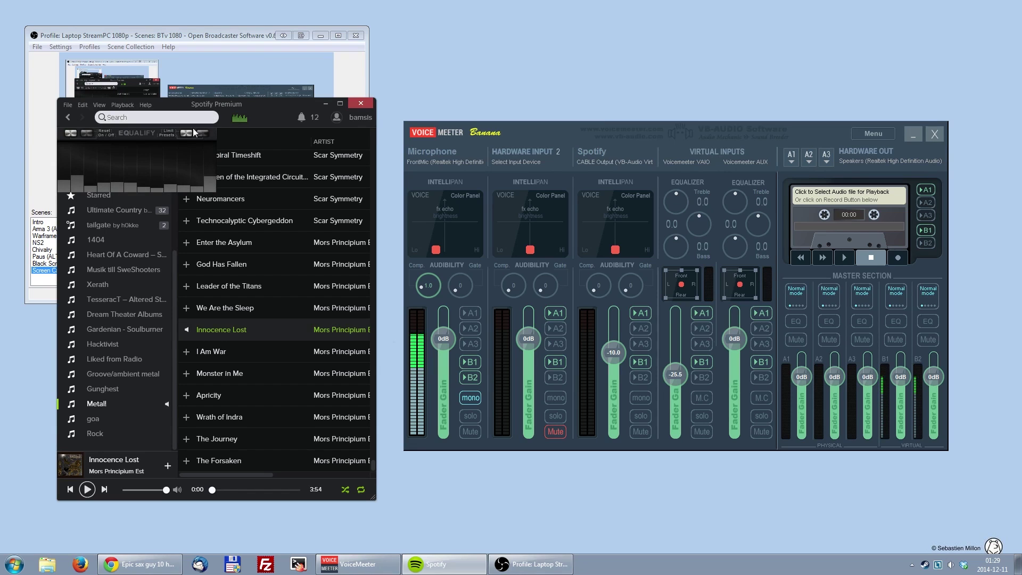
{"action": "left_click", "coordinate": [240, 119]}
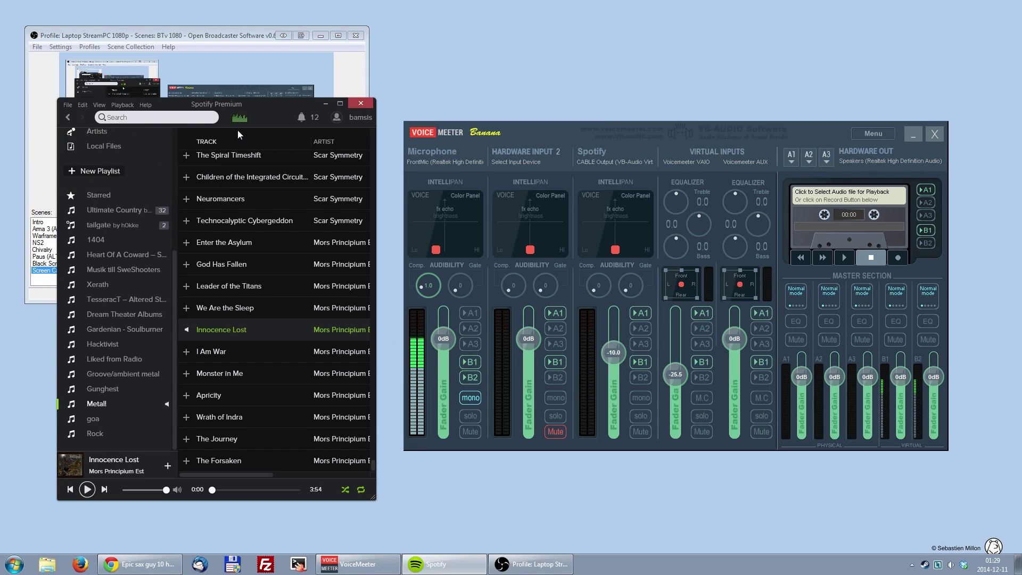
{"action": "left_click", "coordinate": [68, 105]}
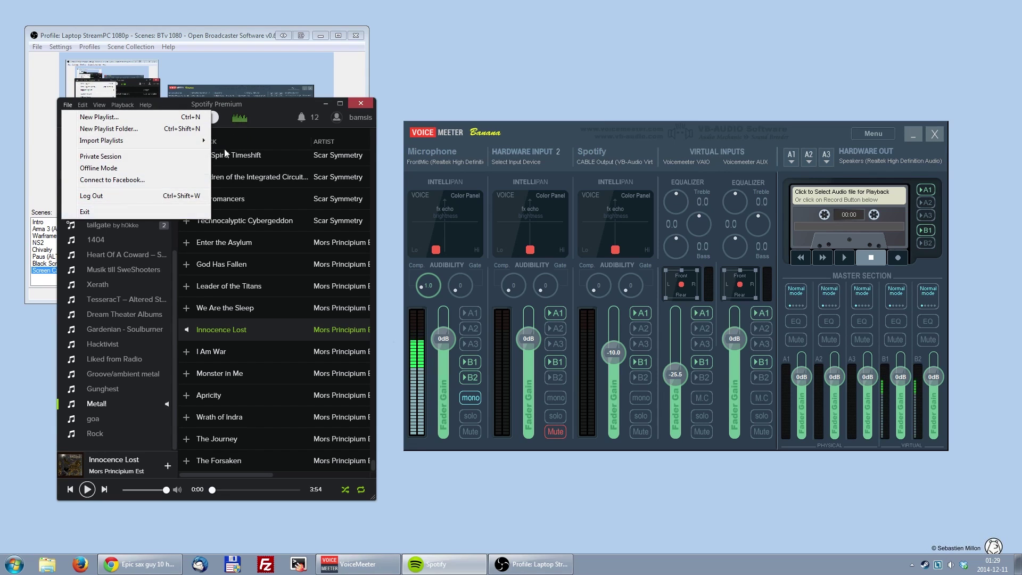
{"action": "left_click", "coordinate": [273, 110]}
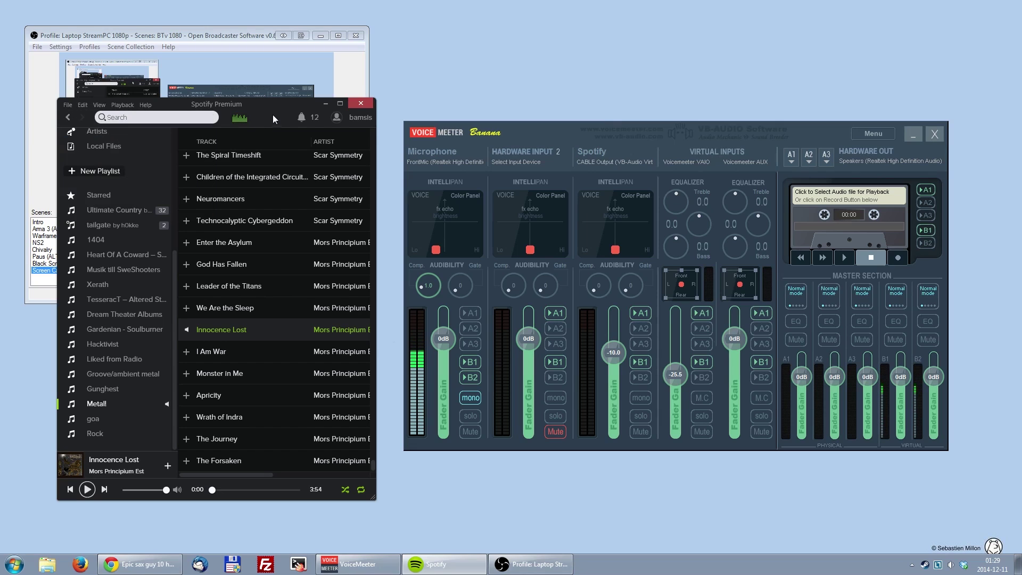
Step: Play the track Innocence Lost in Spotify and toggle the A1 output on VoiceMeeter's Spotify strip
{"action": "left_click", "coordinate": [87, 490]}
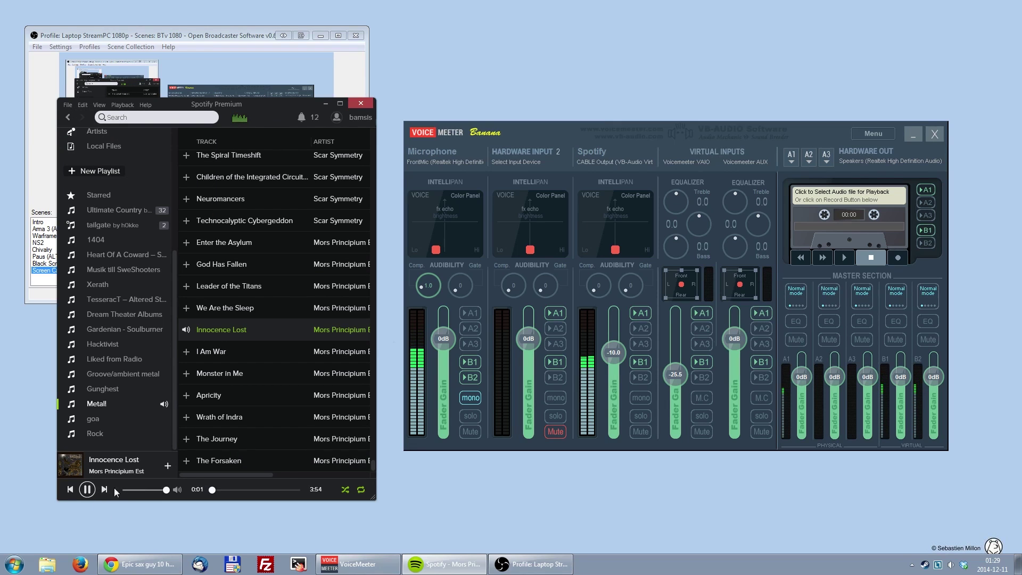
{"action": "left_click", "coordinate": [644, 313]}
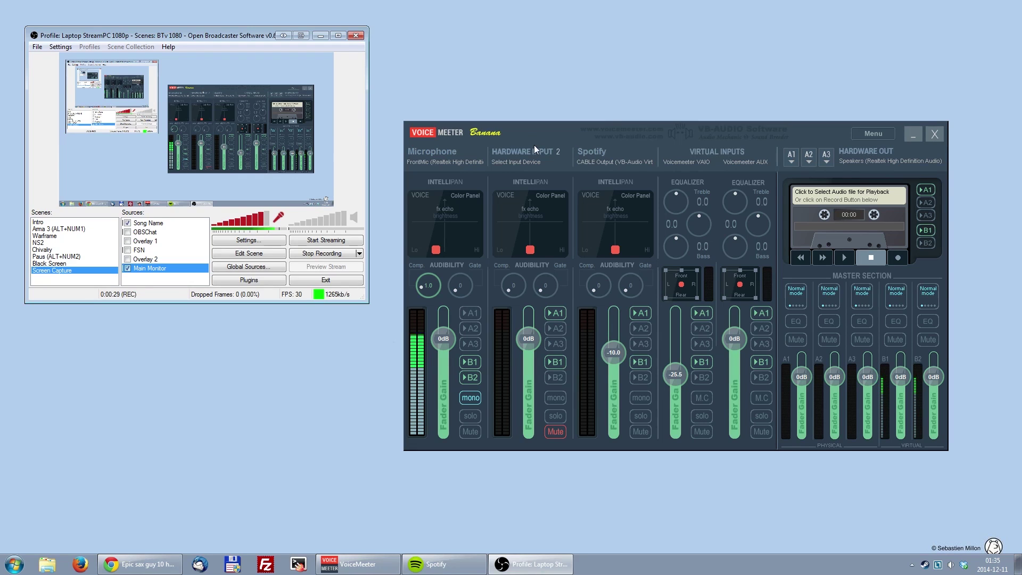
Step: Open VoiceMeeter's About window to view its version and donation information
{"action": "left_click", "coordinate": [426, 133]}
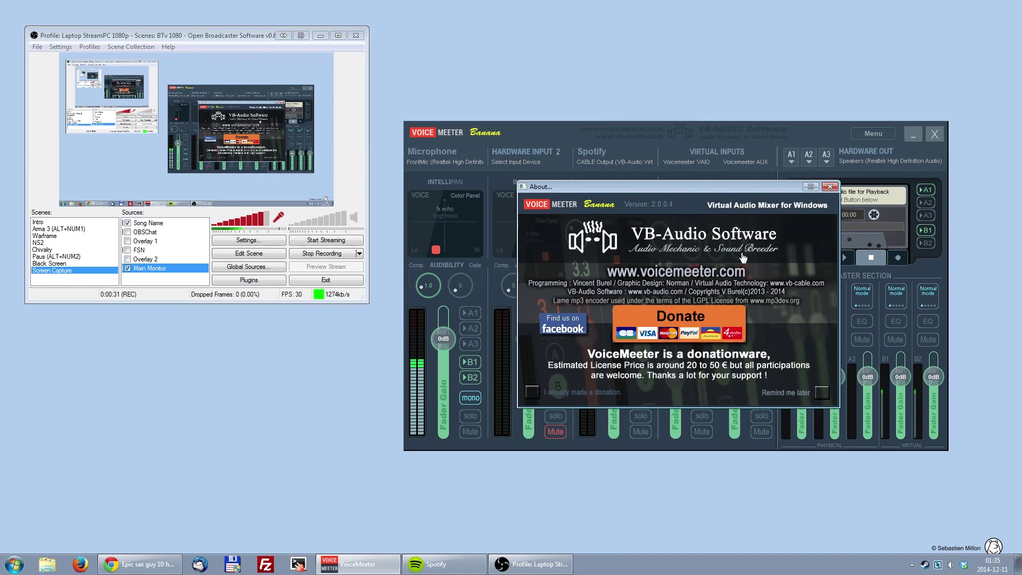